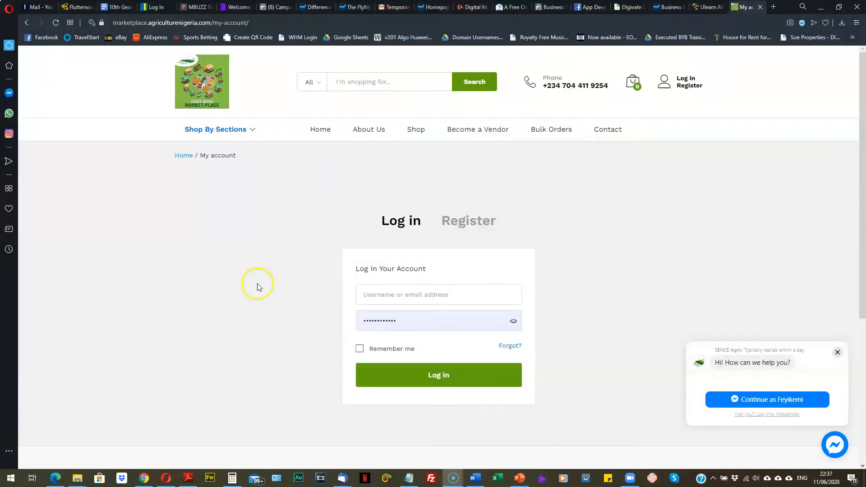
Step: Scroll up and down the My account page to look over the Log in form
scroll(319, 274, "down", 3)
scroll(319, 269, "up", 3)
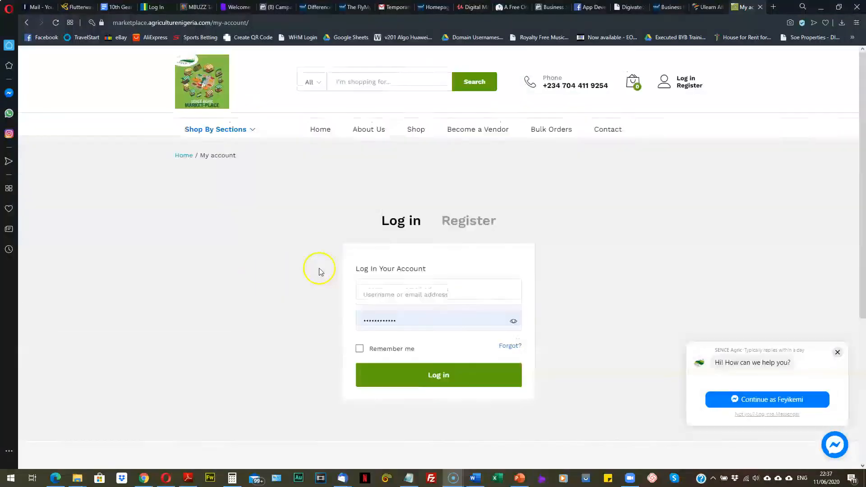
scroll(338, 261, "down", 2)
scroll(332, 258, "up", 2)
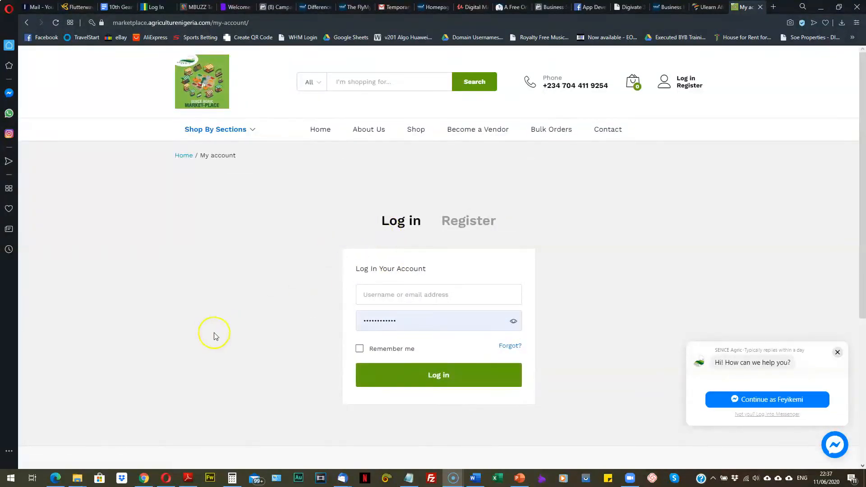
Step: Open the Register form and choose 'I am a vendor' instead of 'I am a customer'
left_click(468, 224)
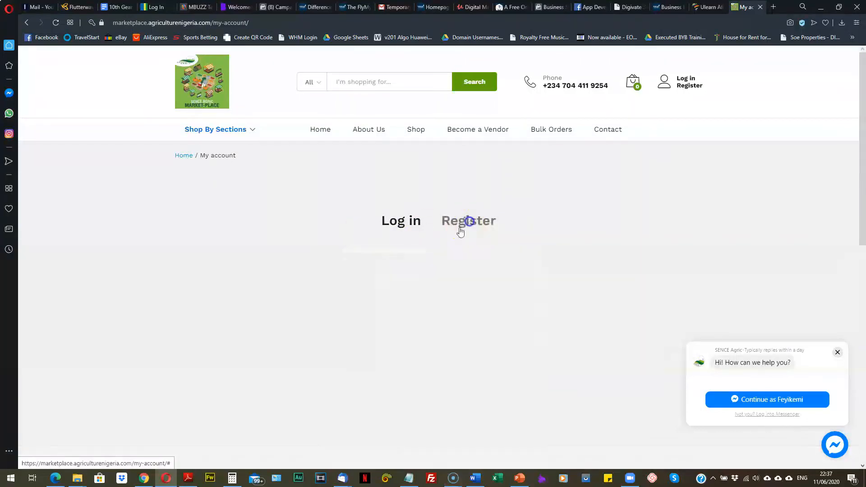
left_click(392, 297)
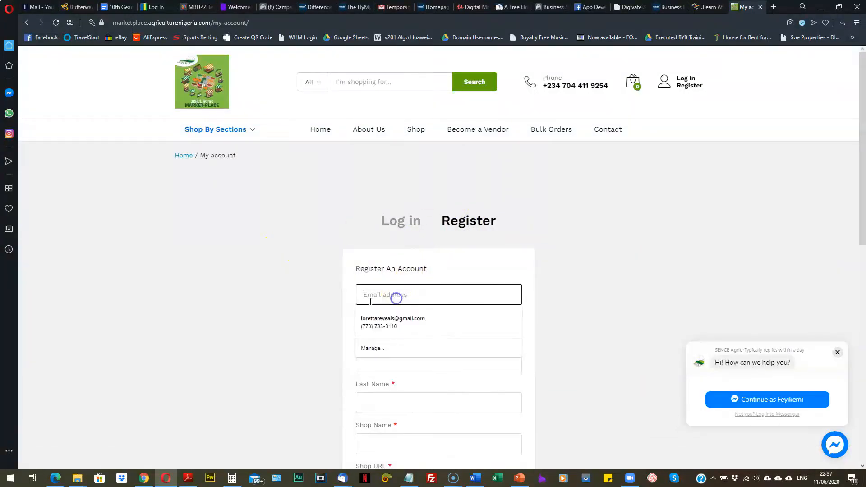
scroll(397, 298, "down", 8)
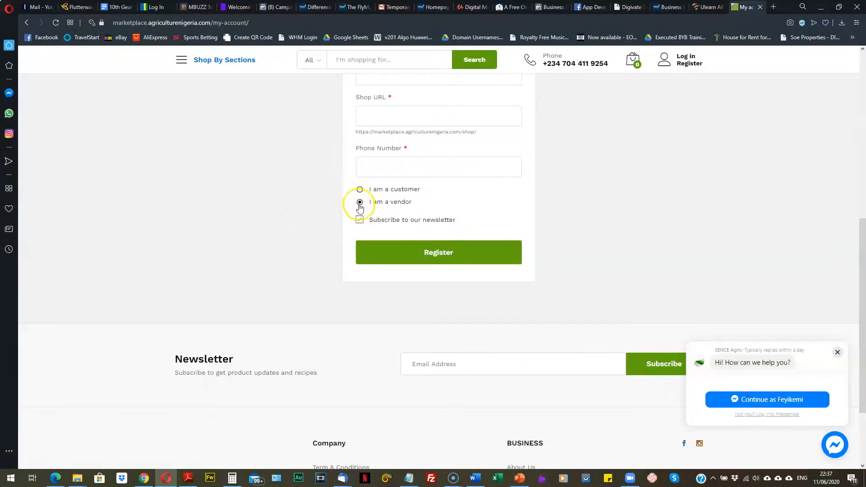
left_click(360, 190)
scroll(364, 189, "up", 5)
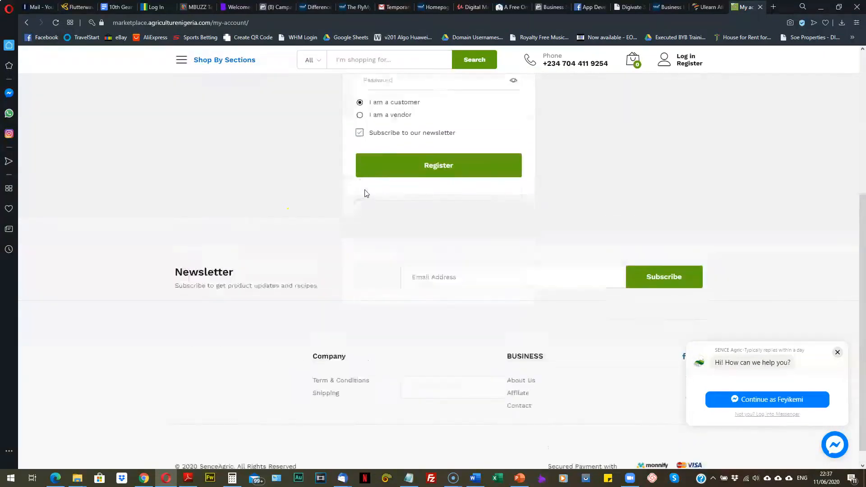
scroll(387, 316, "down", 1)
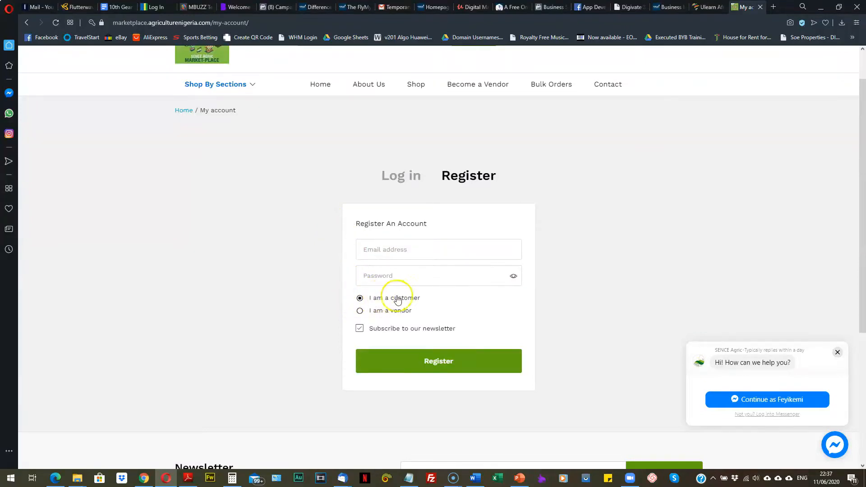
left_click(360, 311)
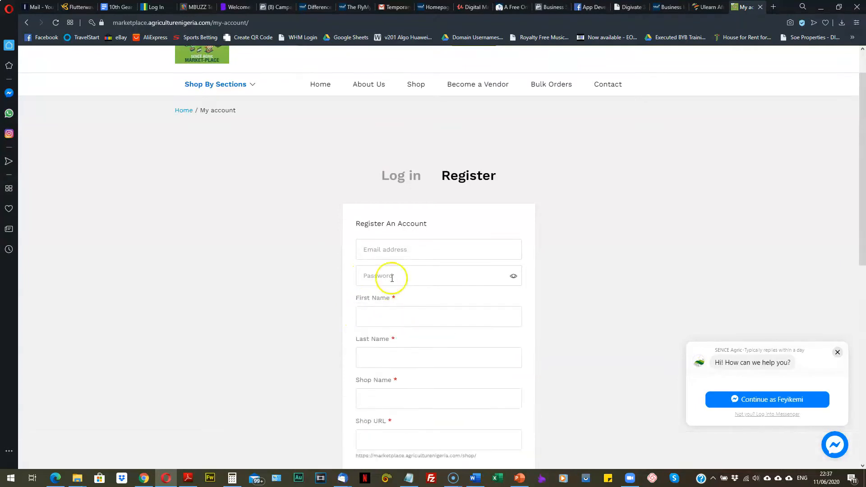
Step: Fill the email and password fields from the browser's saved suggestions
left_click(397, 252)
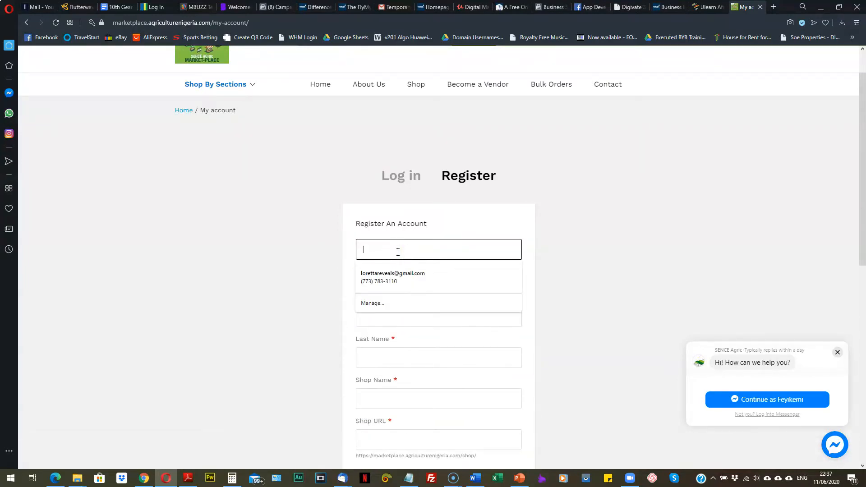
left_click(362, 290)
scroll(316, 252, "down", 3)
left_click(394, 132)
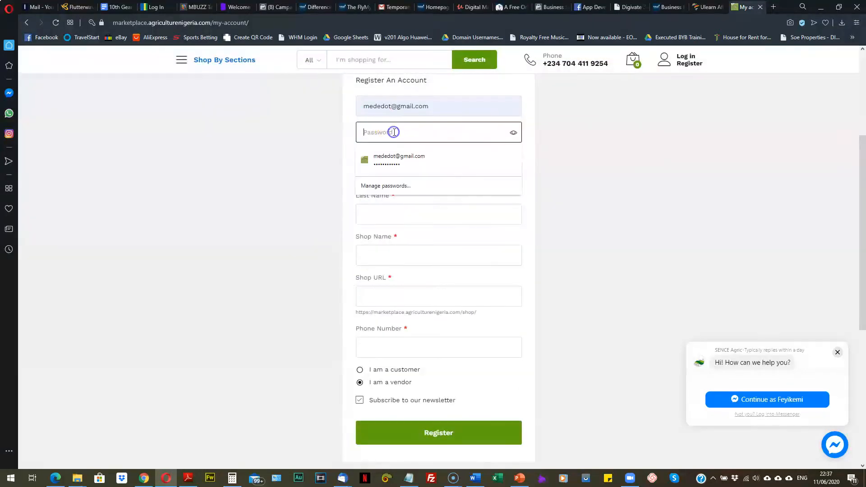
left_click(389, 160)
Step: Fill First Name and Last Name from autofill suggestions, then Tab past the shop name
left_click(385, 184)
left_click(384, 215)
left_click(383, 223)
left_click(381, 248)
scroll(371, 238, "down", 1)
left_click(375, 219)
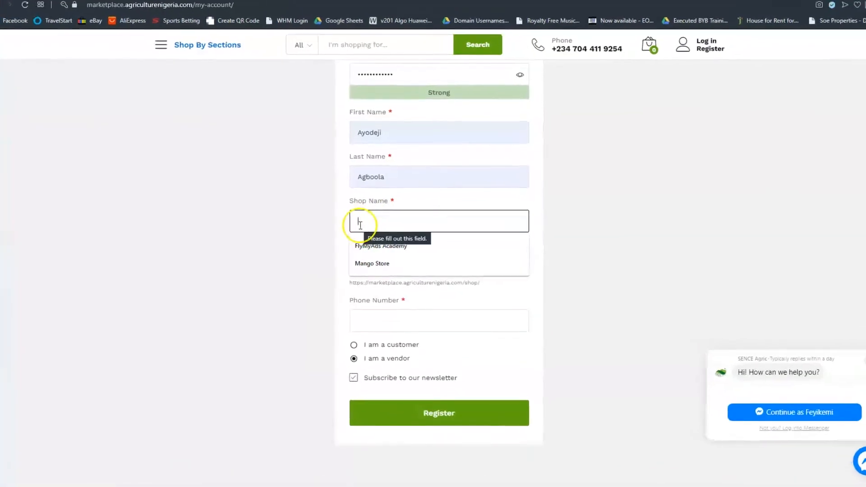
key("Tab")
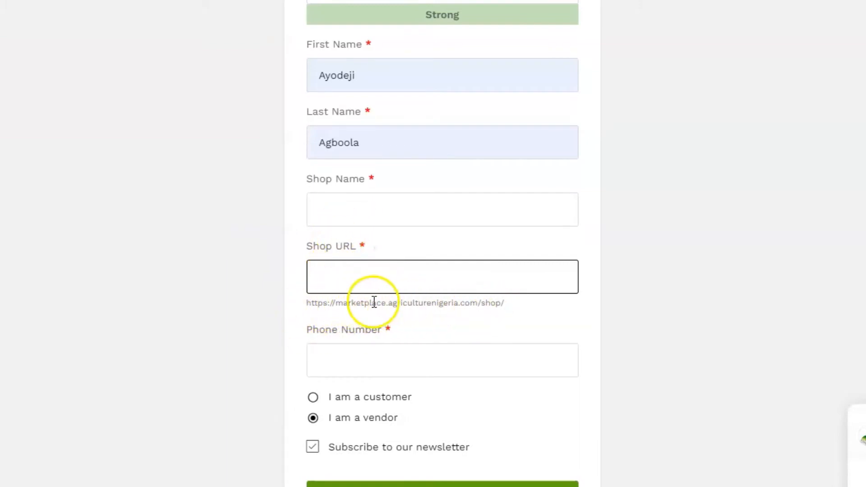
Step: Replace the shop name 'Mango Store' with 'Almonds Store' so the shop URL becomes almonds-store
left_click(442, 219)
type("Mango Store")
left_click_drag(392, 215, 292, 220)
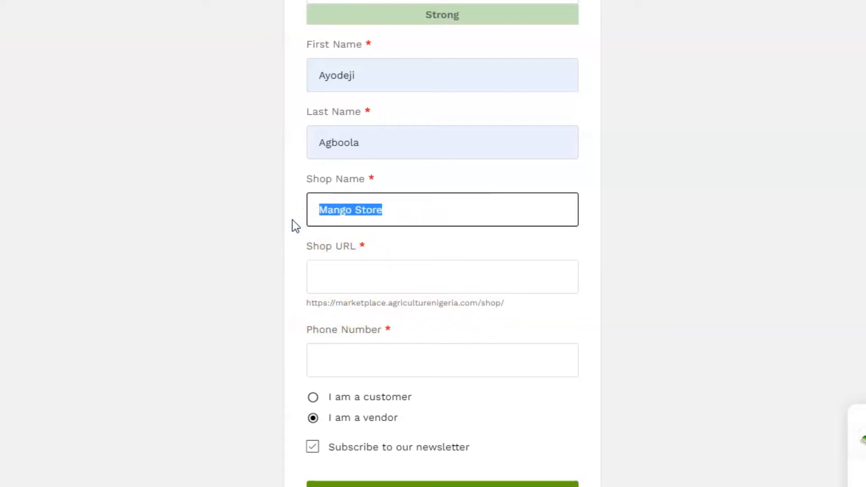
type("Almo")
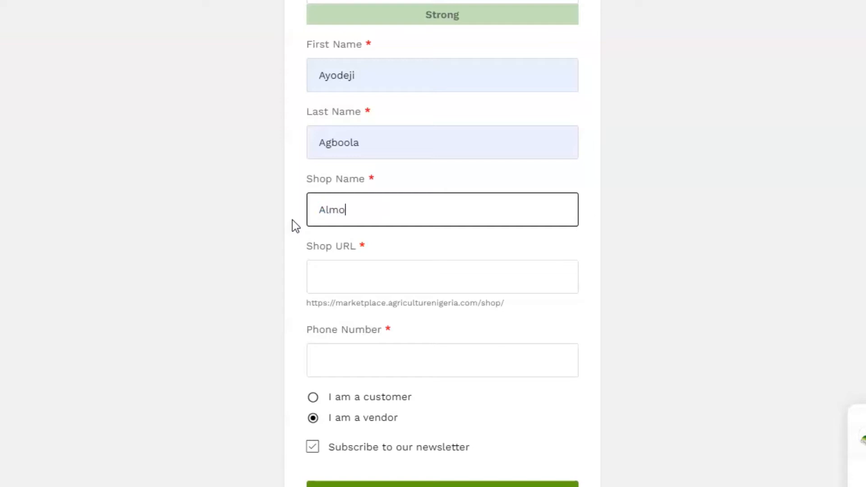
type("nds Store")
left_click(247, 203)
key("Tab")
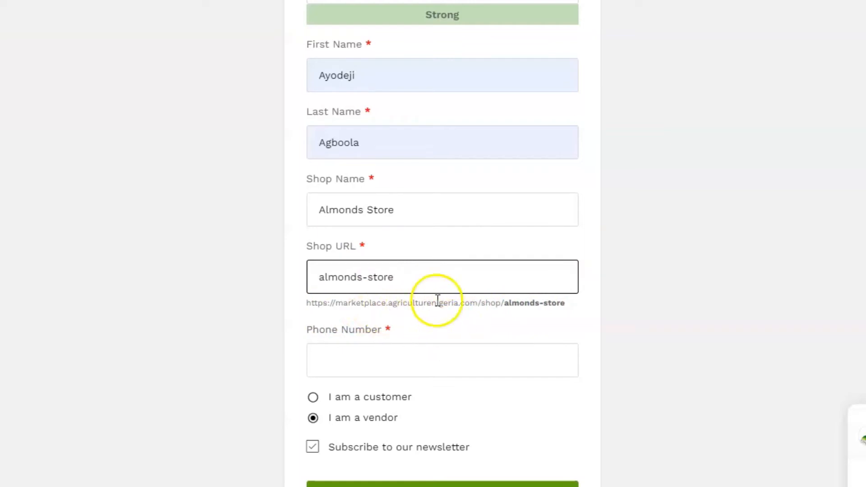
Step: Enter the vendor's phone number from the autofill suggestion
left_click(319, 361)
left_click(372, 397)
scroll(318, 431, "down", 3)
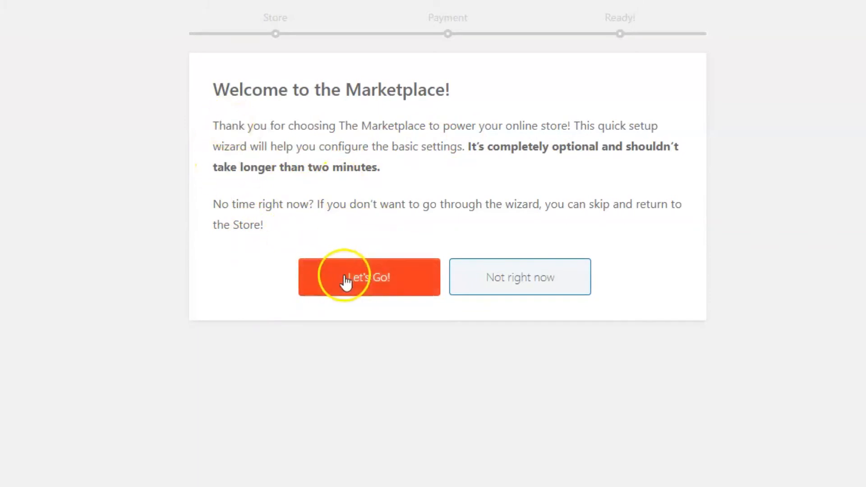
Step: Start the wizard with Let's Go! on the 'Welcome to the Marketplace!' page
left_click(368, 272)
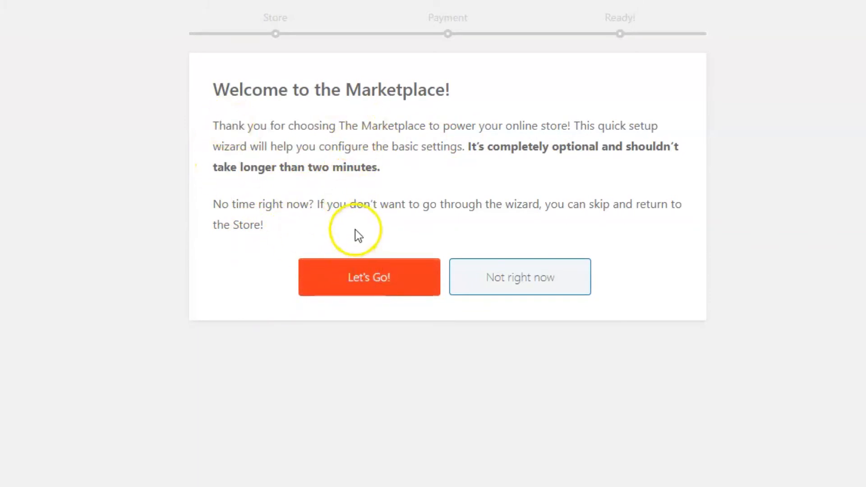
left_click(374, 280)
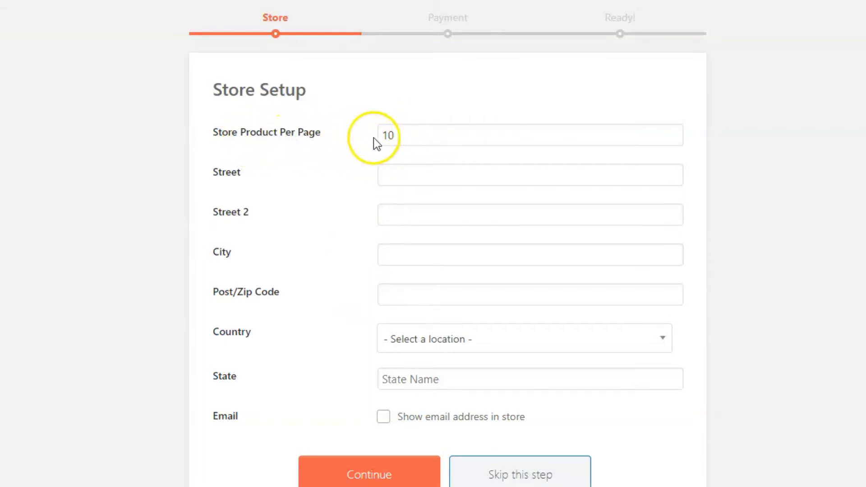
Step: Fill the street address from the saved suggestion, leaving the second street line empty
left_click(407, 134)
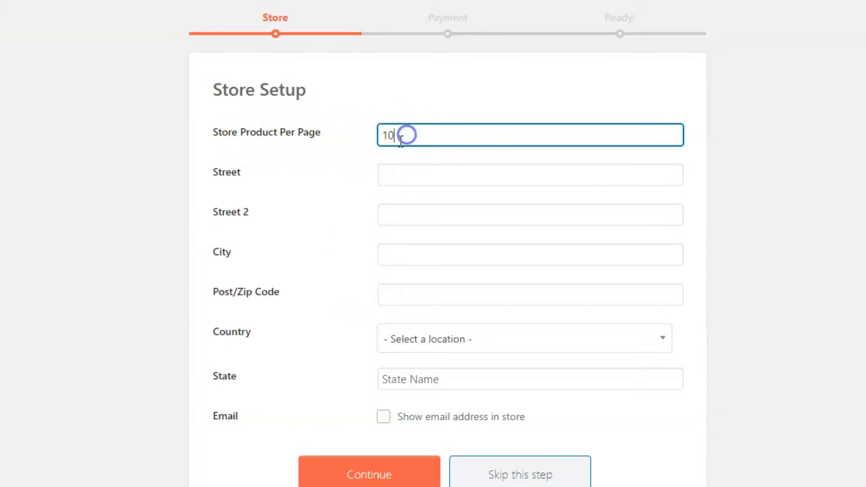
left_click(395, 173)
left_click(398, 179)
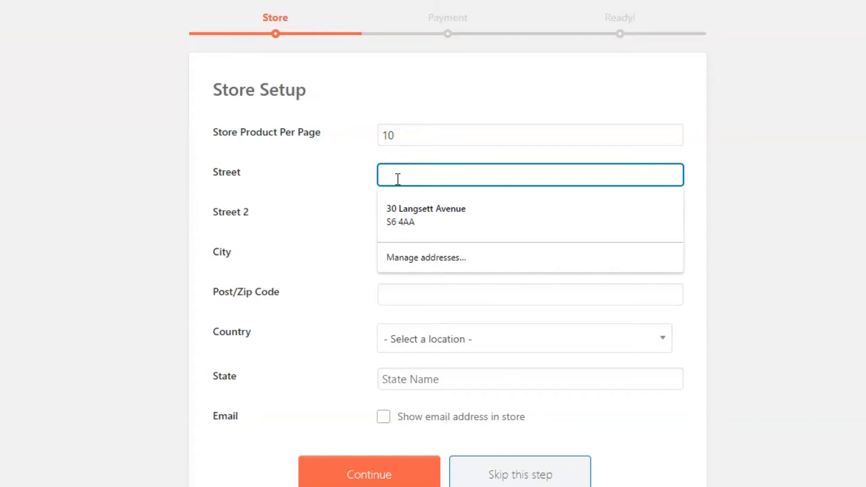
left_click(324, 186)
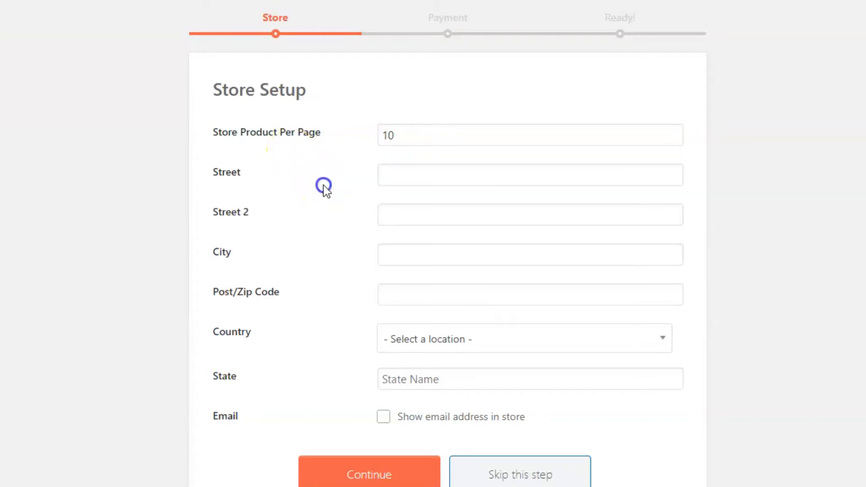
left_click(401, 178)
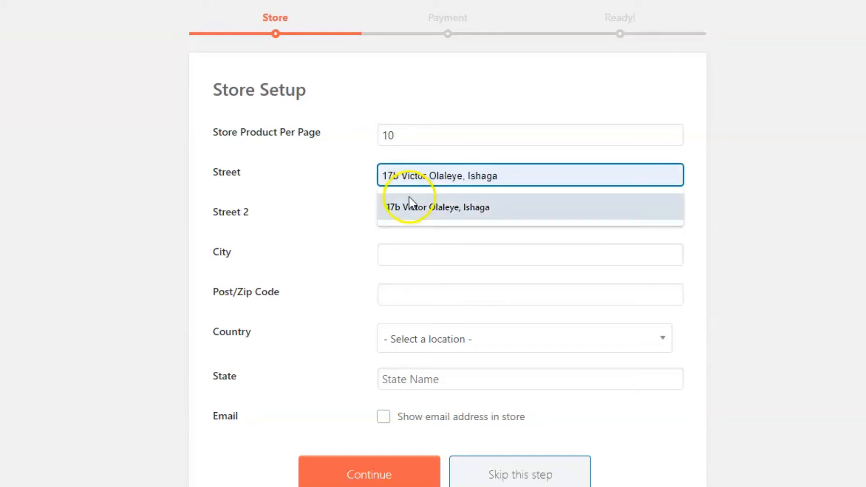
left_click(434, 208)
left_click(431, 213)
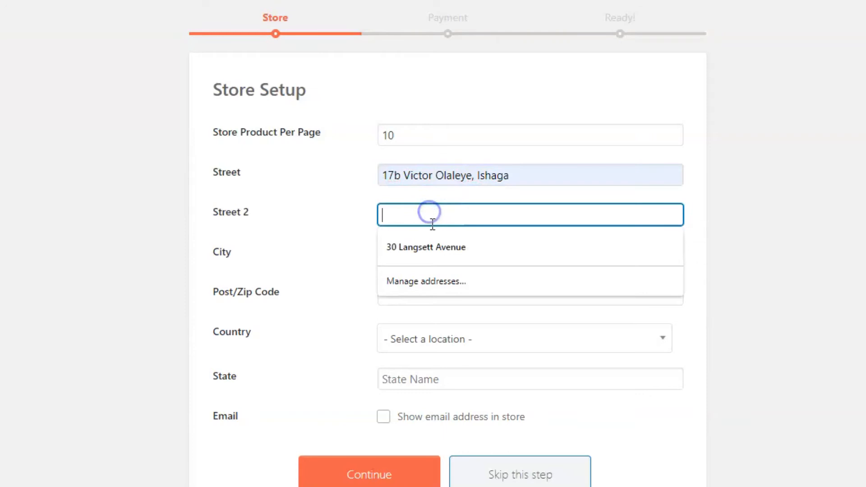
left_click(334, 199)
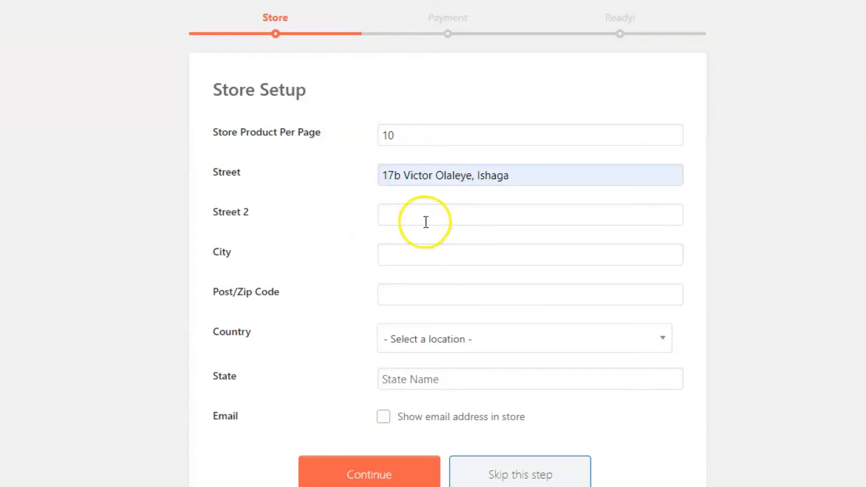
Step: Enter the store's city and post/zip code
left_click(391, 259)
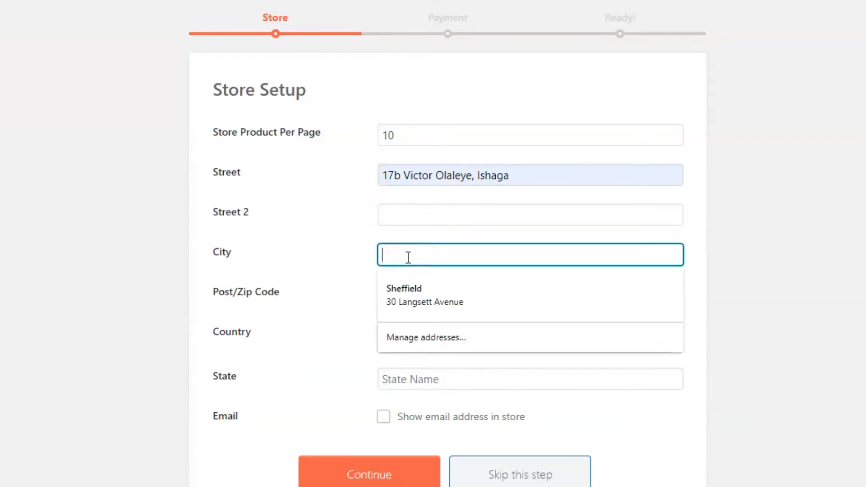
type("I")
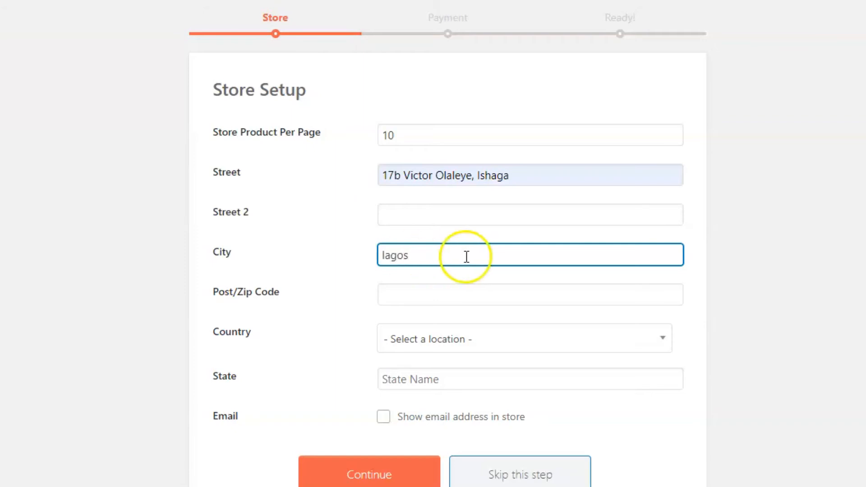
left_click(405, 296)
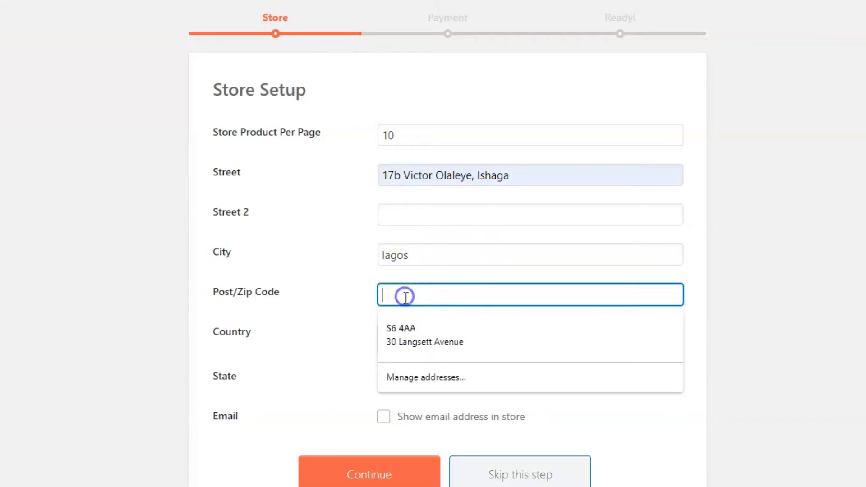
left_click(339, 285)
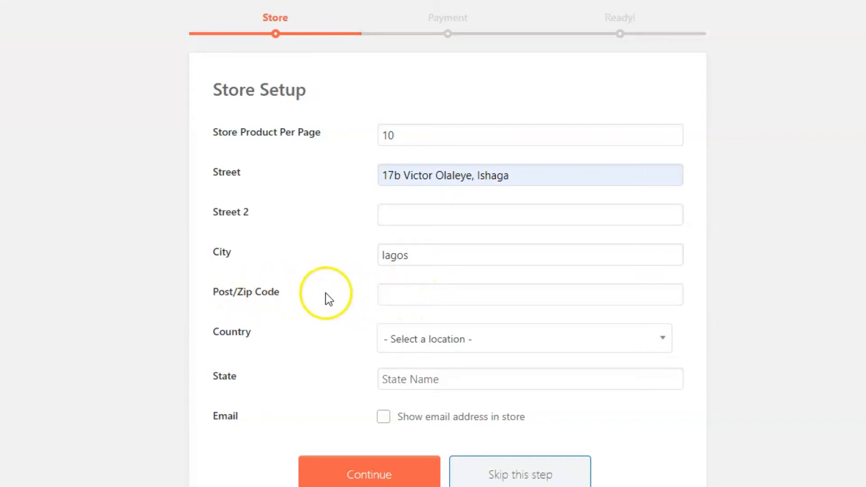
left_click(394, 297)
type("100216")
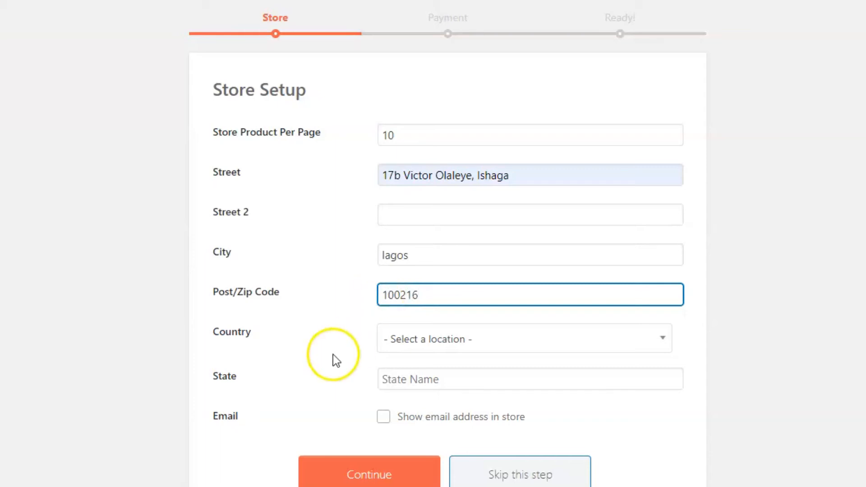
Step: Set the store's country to Nigeria by searching 'nig'
left_click(484, 342)
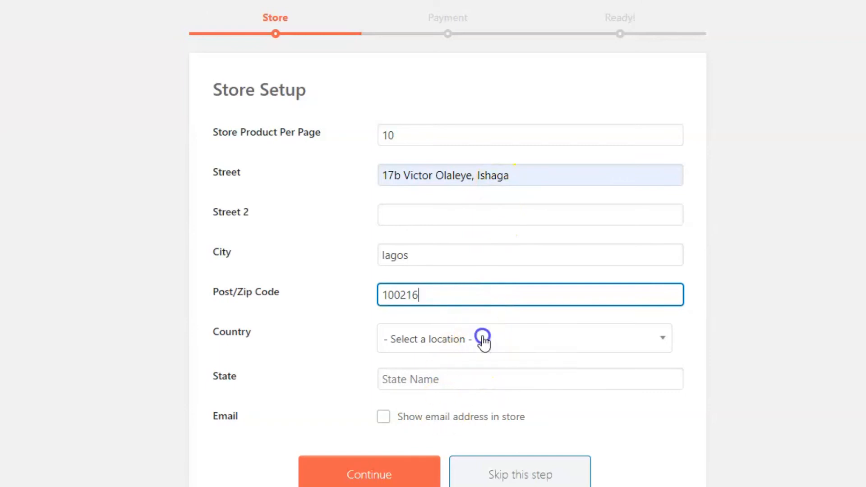
left_click(426, 370)
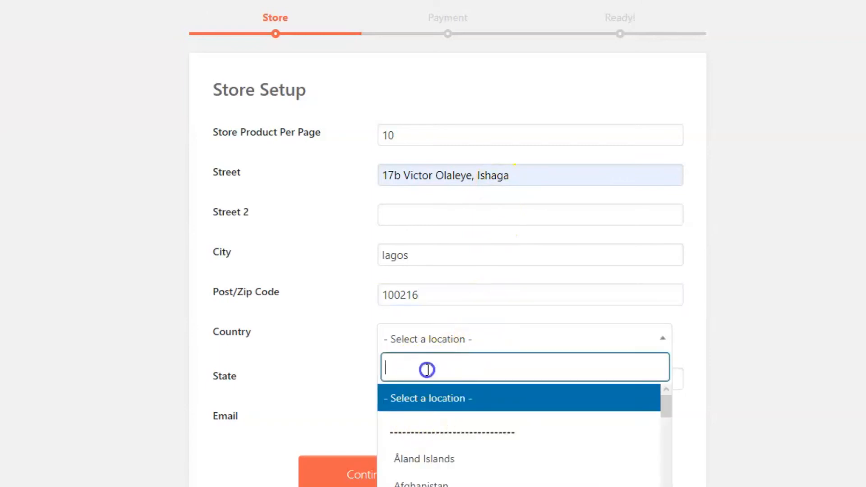
left_click(429, 373)
type("nig")
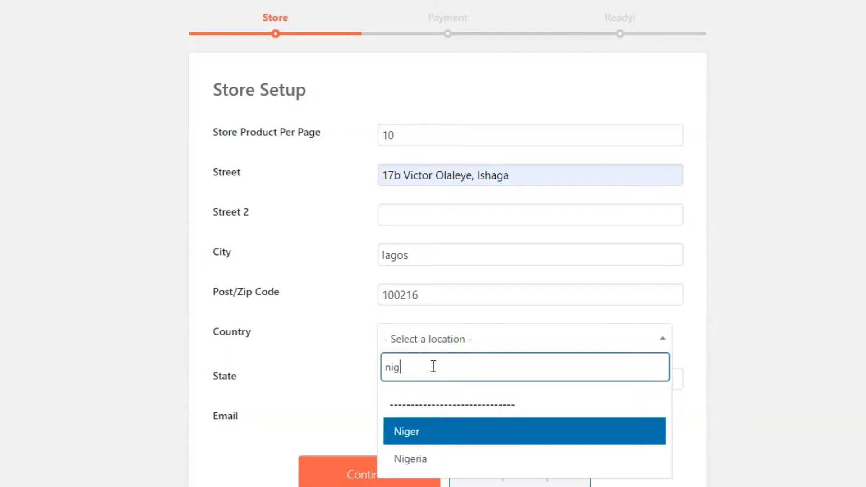
left_click(421, 459)
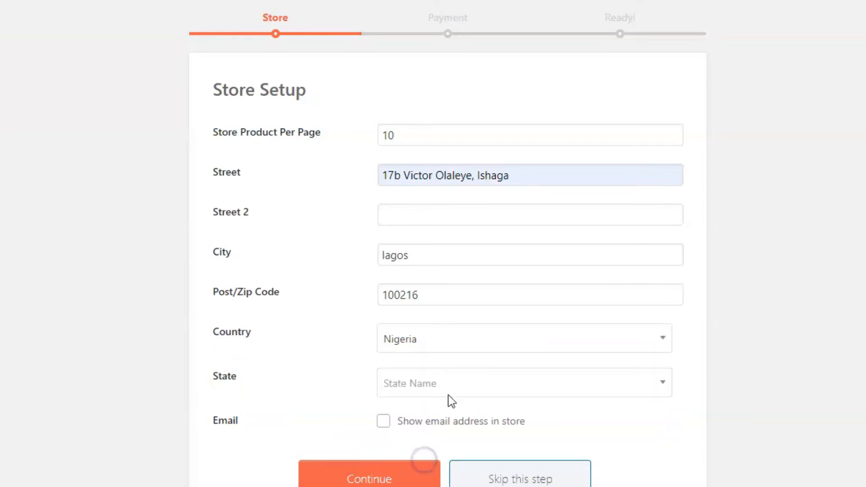
Step: Set the state to Lagos by searching 'la', then continue to Payment Setup
left_click(449, 381)
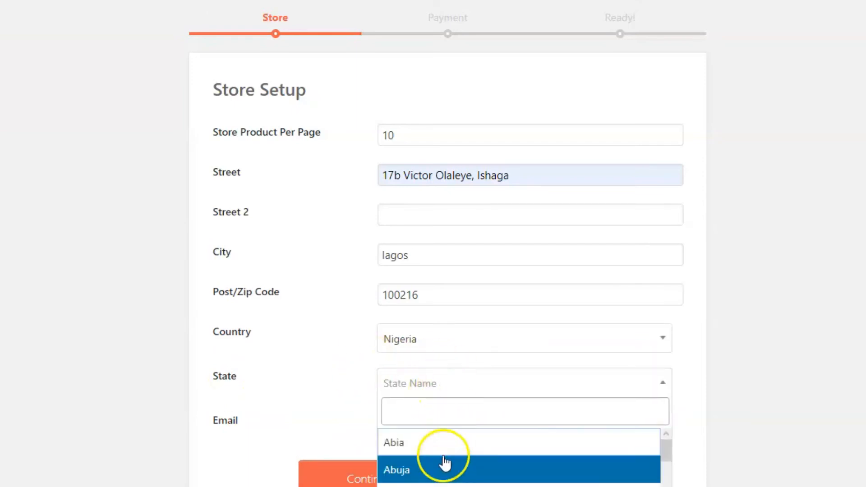
type("la")
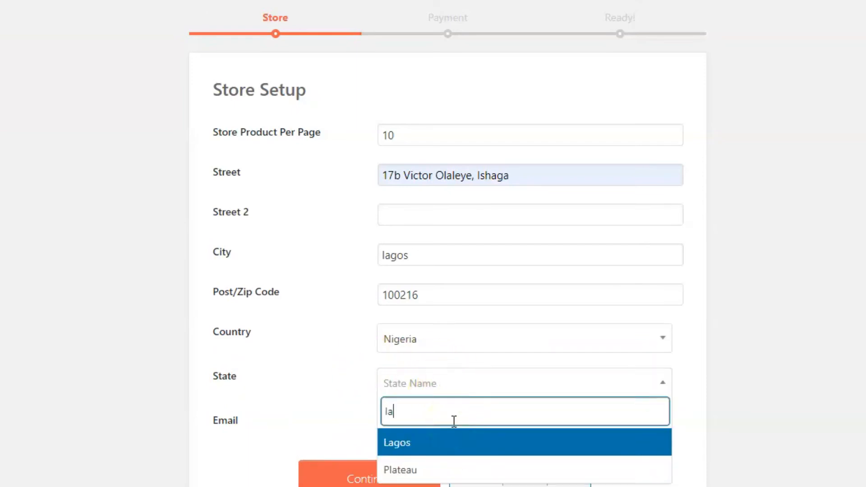
left_click(423, 440)
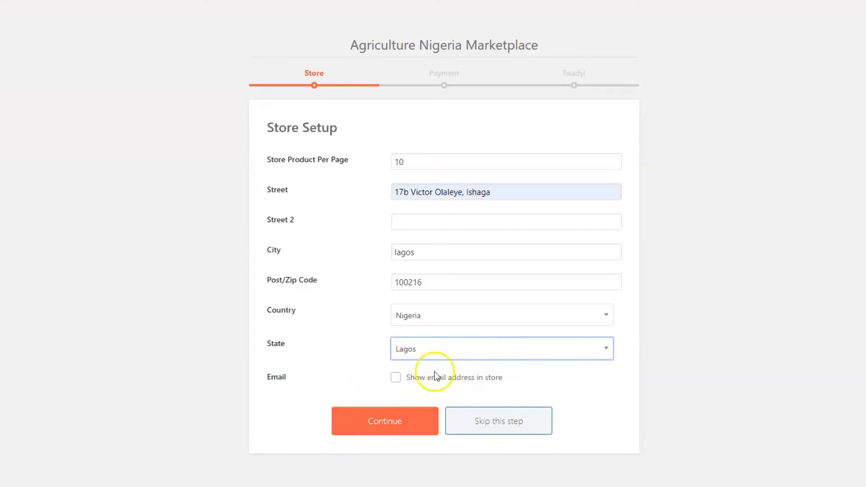
left_click(387, 422)
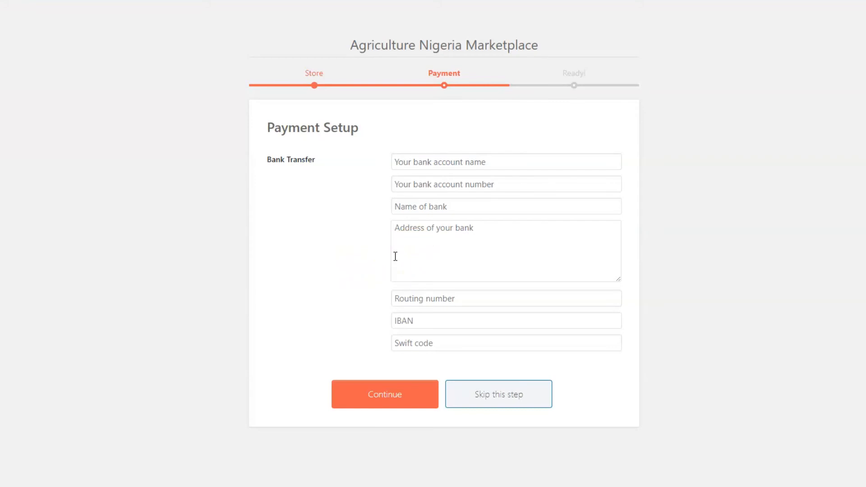
Step: Fill the account holder's name, account number and bank name GT BANK from saved entries
left_click(431, 162)
left_click(432, 185)
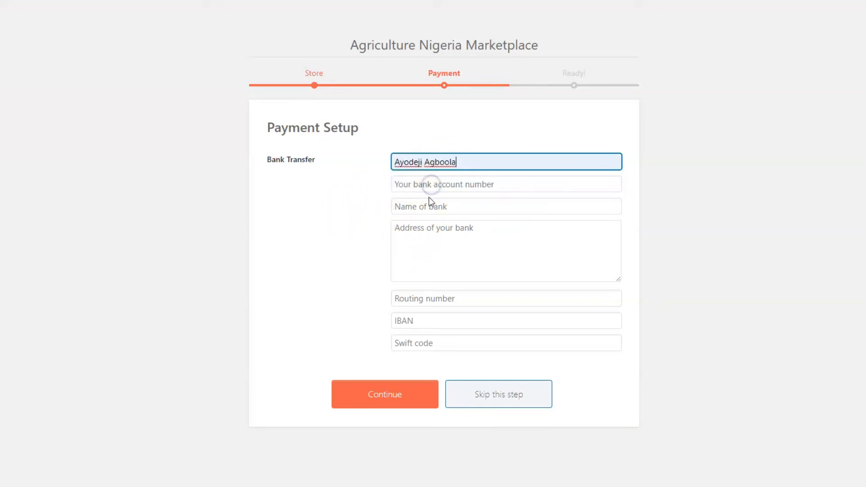
left_click(433, 183)
left_click(428, 206)
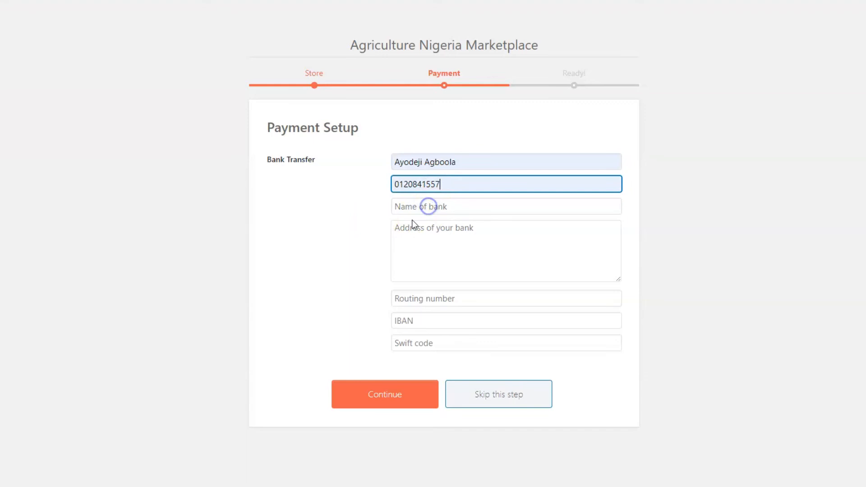
left_click(419, 208)
left_click(421, 230)
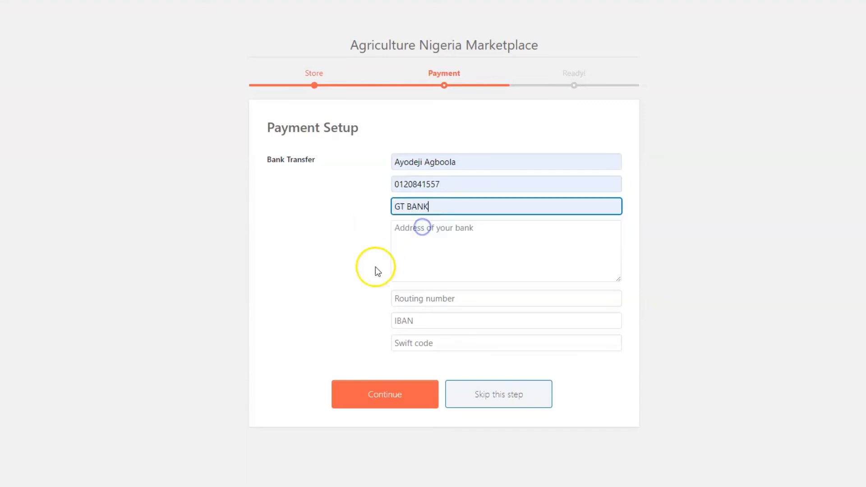
Step: Check the remaining bank fields, leaving address, routing, IBAN and Swift empty, and submit
left_click(448, 236)
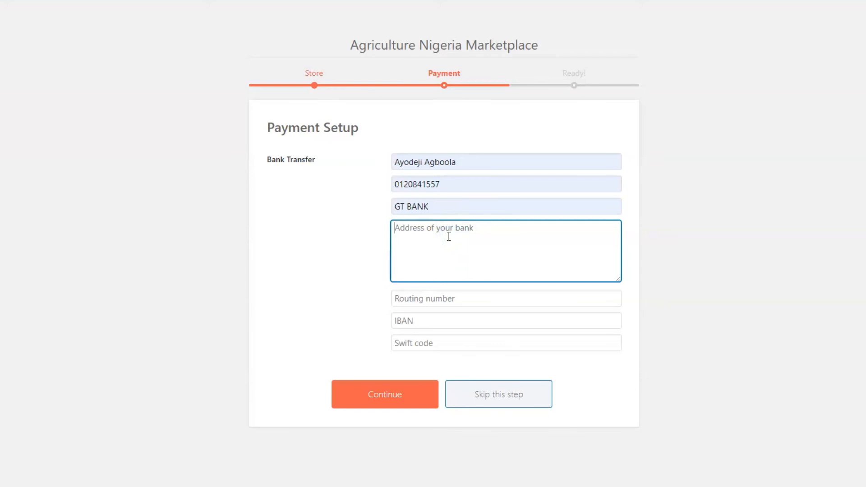
left_click(445, 205)
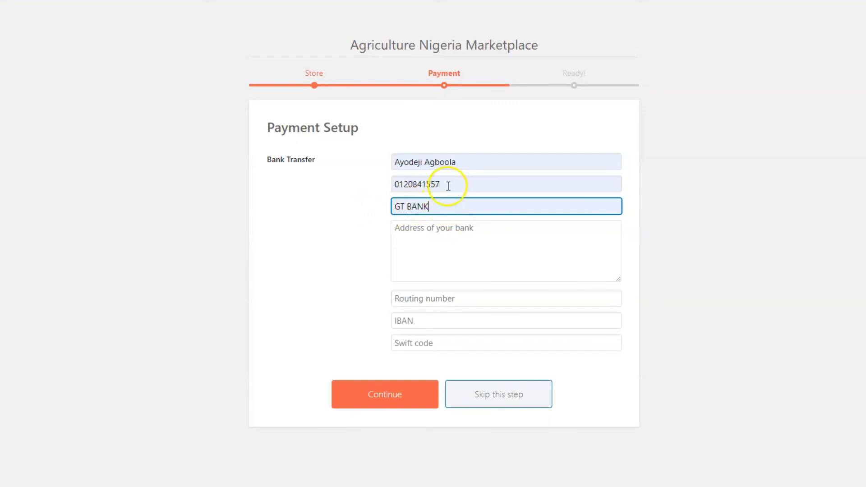
left_click(471, 161)
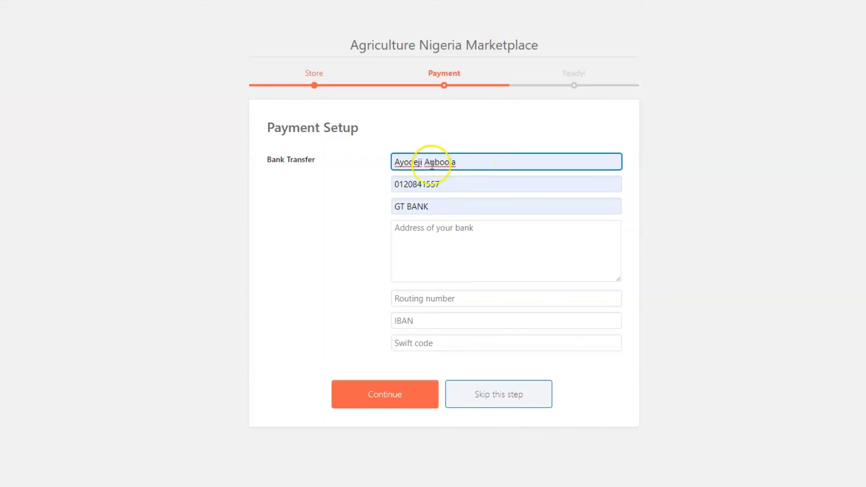
left_click(441, 297)
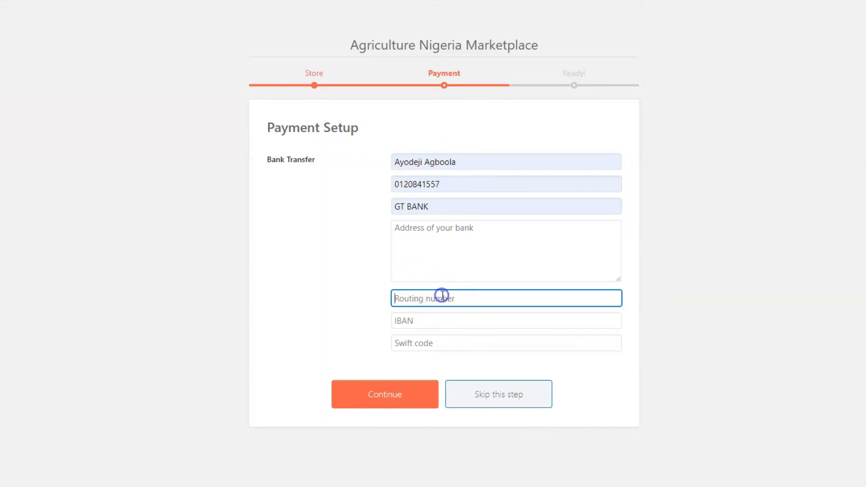
left_click(418, 322)
left_click(424, 345)
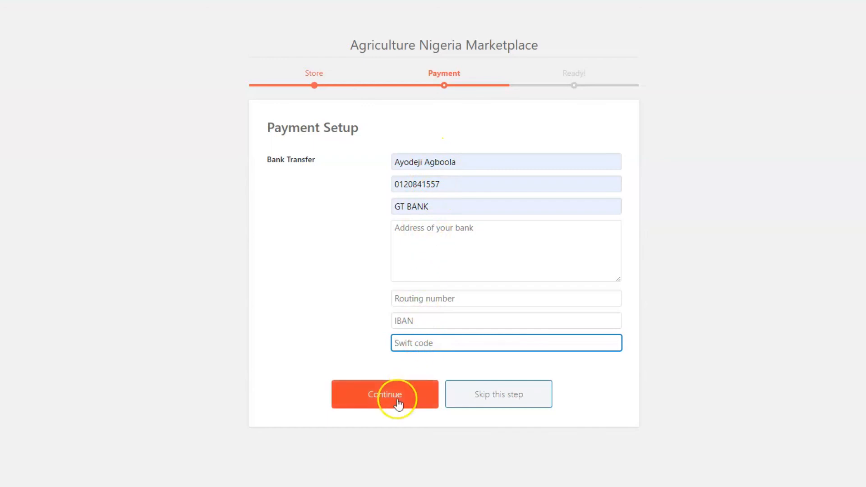
left_click(372, 399)
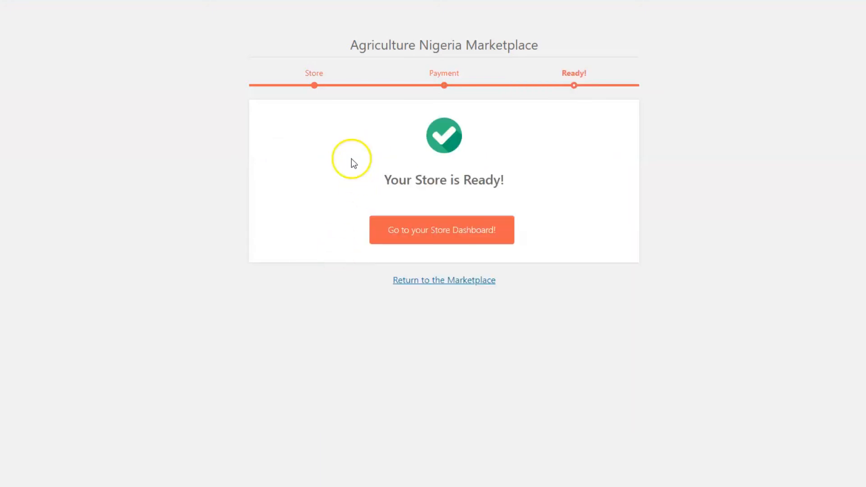
Step: Choose 'Go to your Store Dashboard!' on the 'Your Store is Ready!' page
left_click(425, 232)
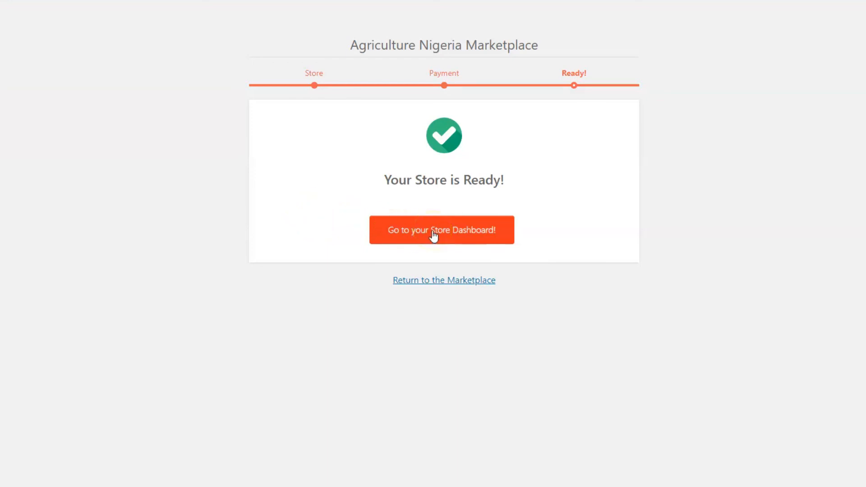
left_click(431, 223)
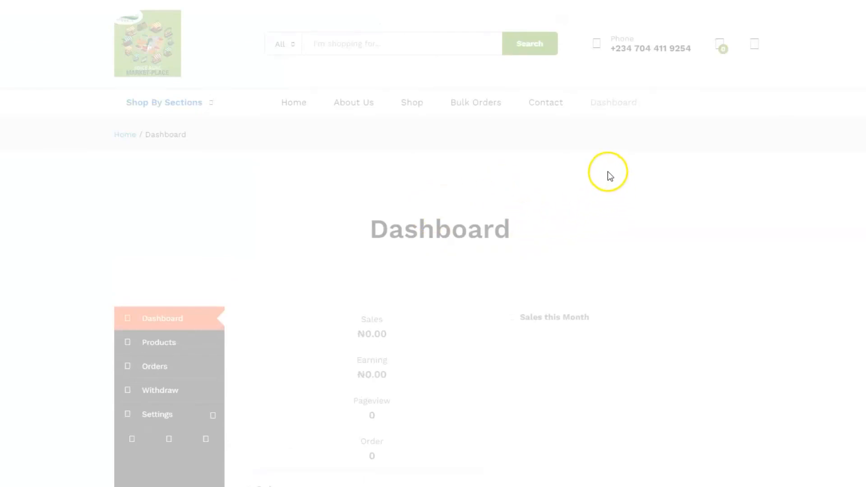
Step: Scroll the dashboard and dismiss the chat greeting popup
scroll(688, 202, "down", 1)
scroll(688, 202, "up", 1)
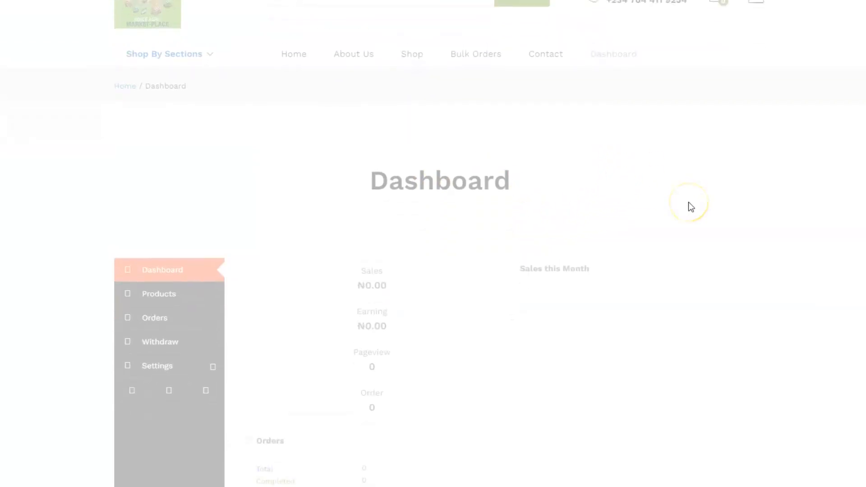
scroll(688, 202, "down", 2)
scroll(363, 205, "down", 4)
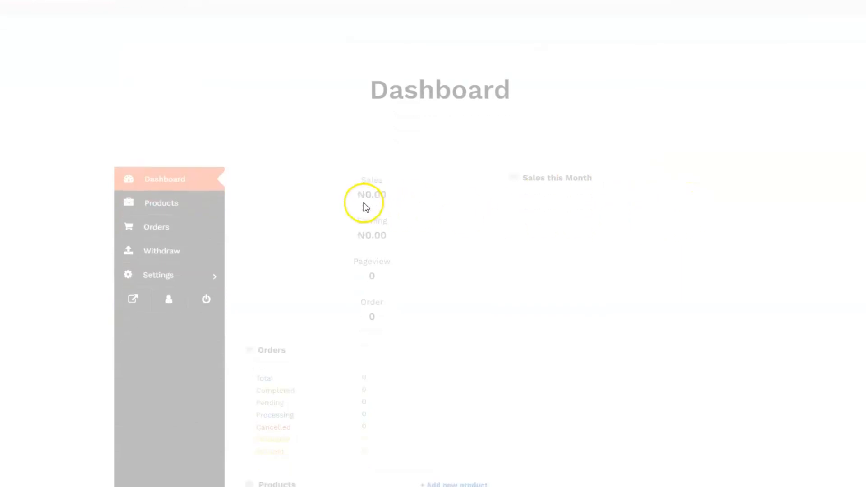
scroll(402, 212, "up", 2)
scroll(250, 226, "up", 1)
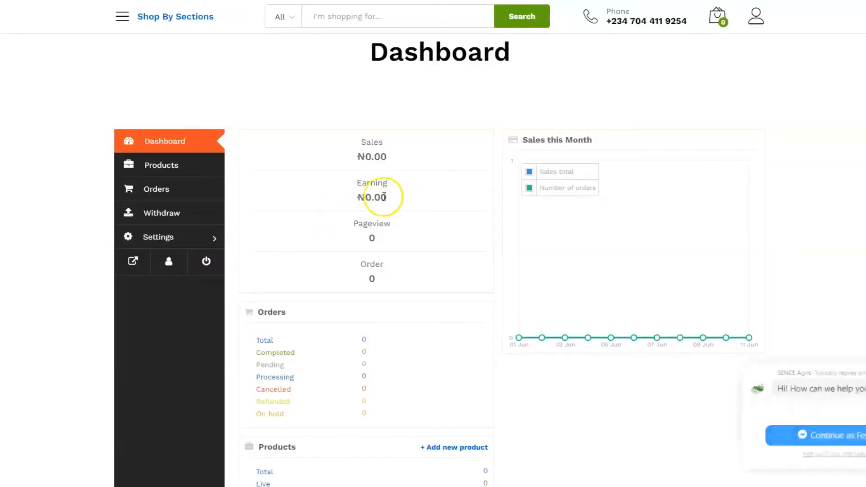
scroll(384, 197, "up", 4)
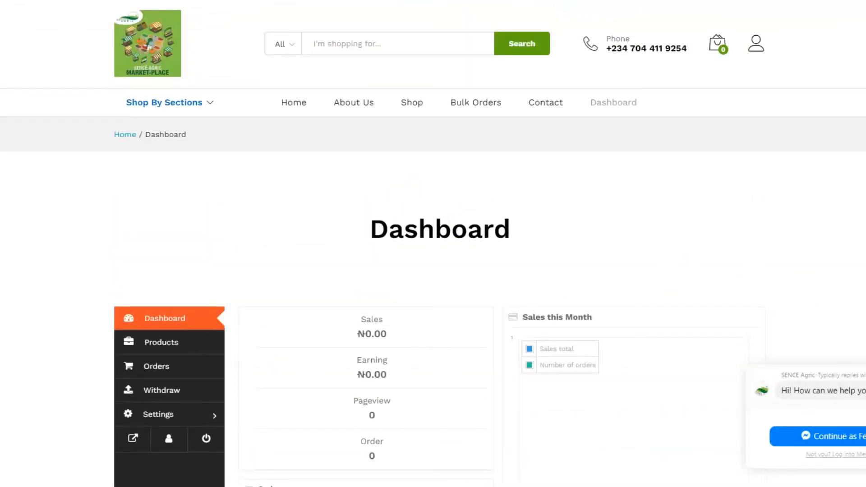
left_click(390, 218)
Step: Scroll through the dashboard to review zero orders, zero products and the empty sales chart
scroll(400, 215, "down", 5)
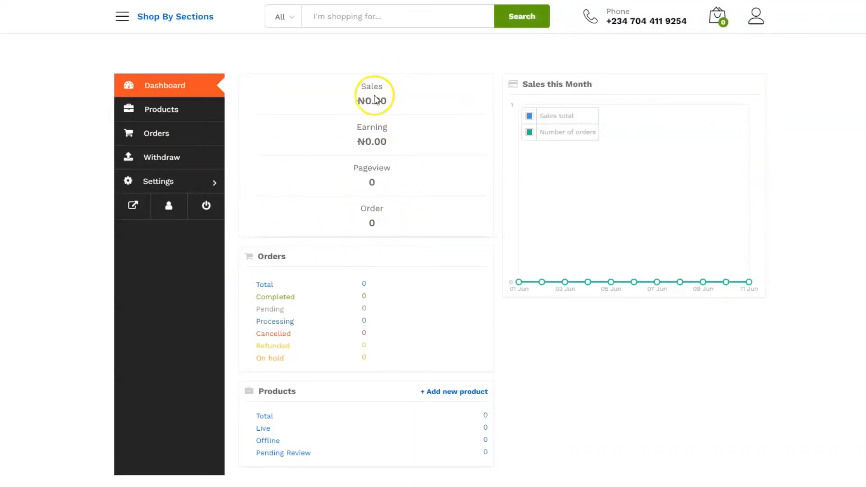
scroll(383, 305, "up", 5)
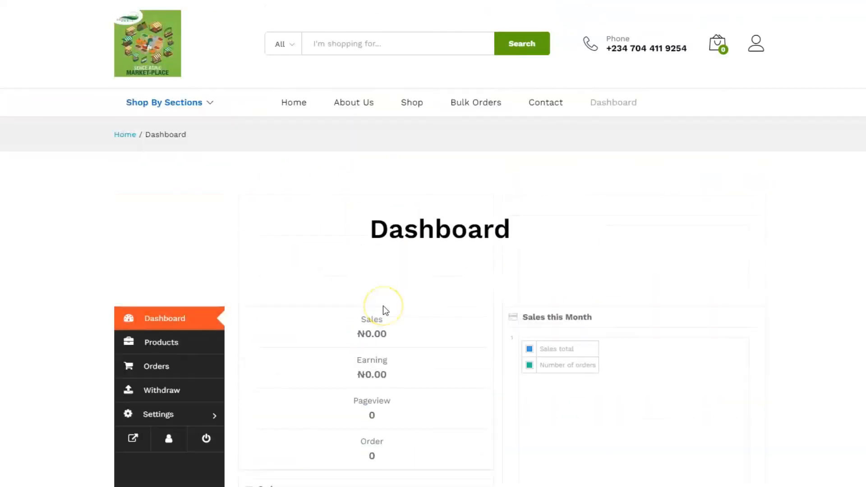
scroll(515, 288, "down", 4)
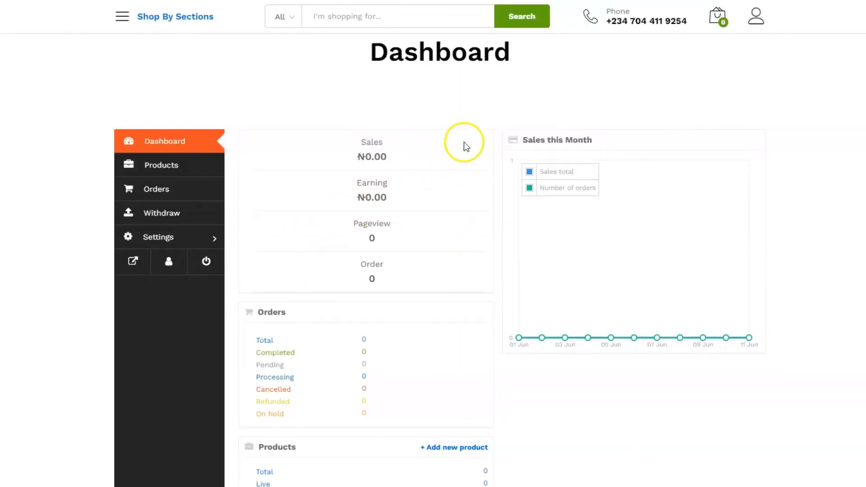
scroll(602, 174, "up", 3)
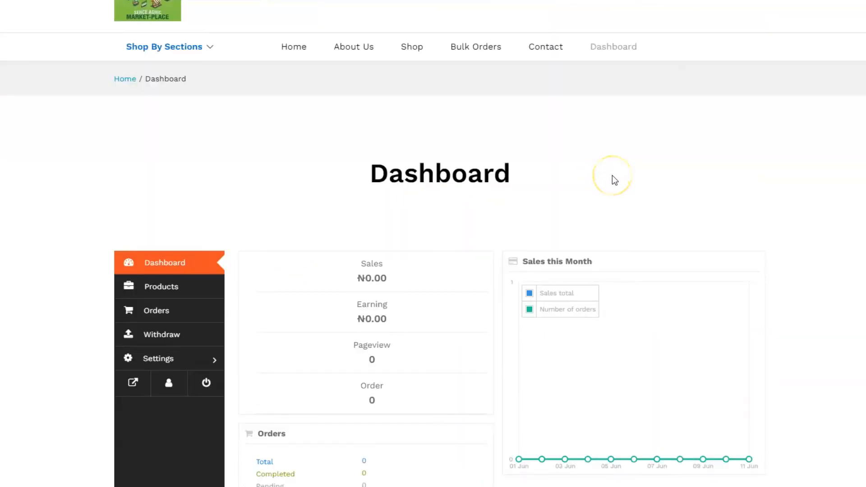